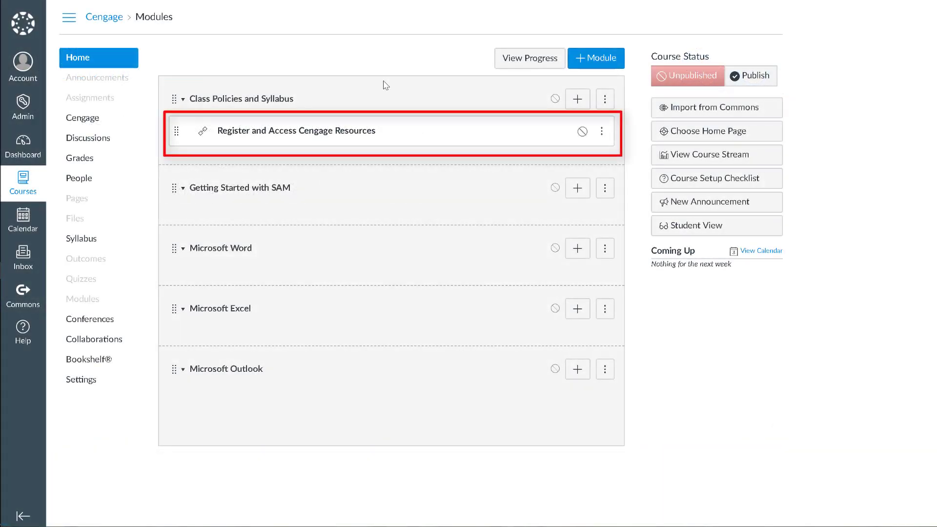
Step: In the Cengage content picker, mark Word 2016 Module 1 Training and the Modules 1-3 Exam for adding
{"action": "left_click", "coordinate": [351, 133]}
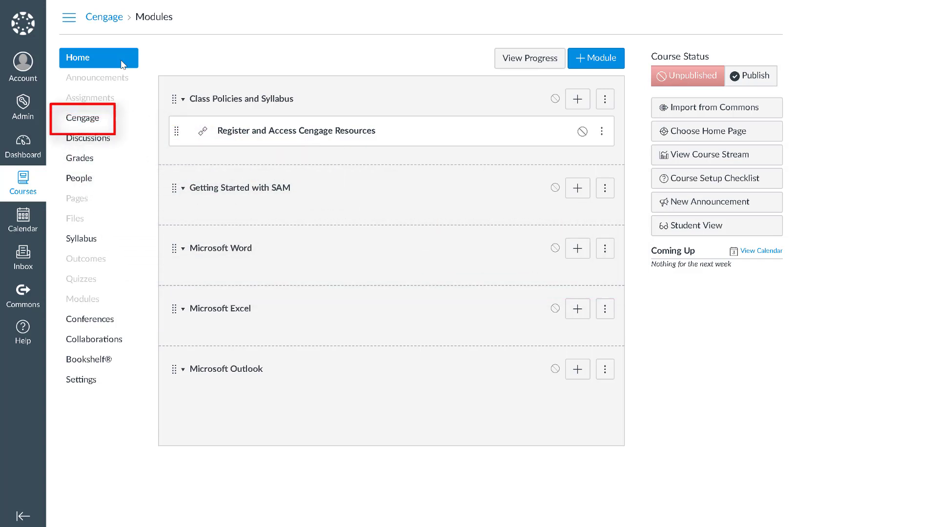
{"action": "left_click", "coordinate": [90, 121]}
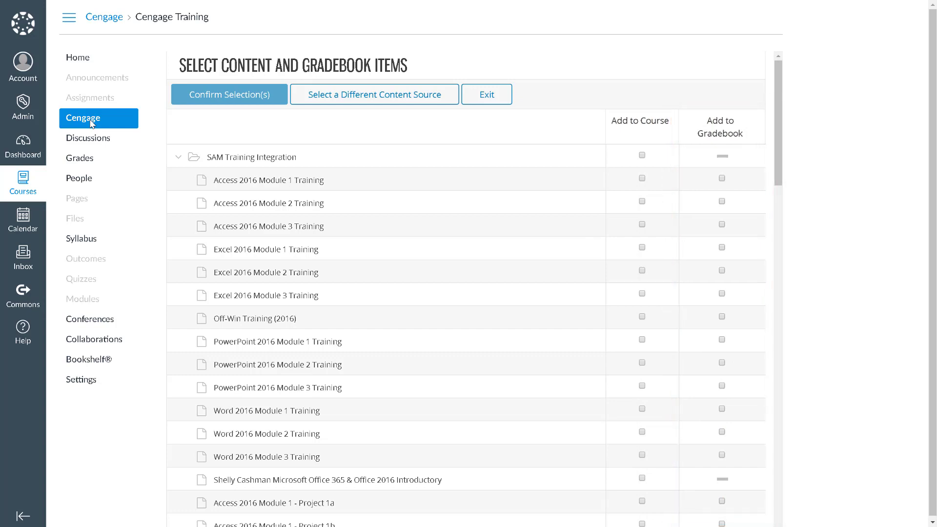
{"action": "left_click", "coordinate": [642, 409]}
{"action": "scroll", "coordinate": [642, 412], "scroll_direction": "down", "scroll_amount": 4}
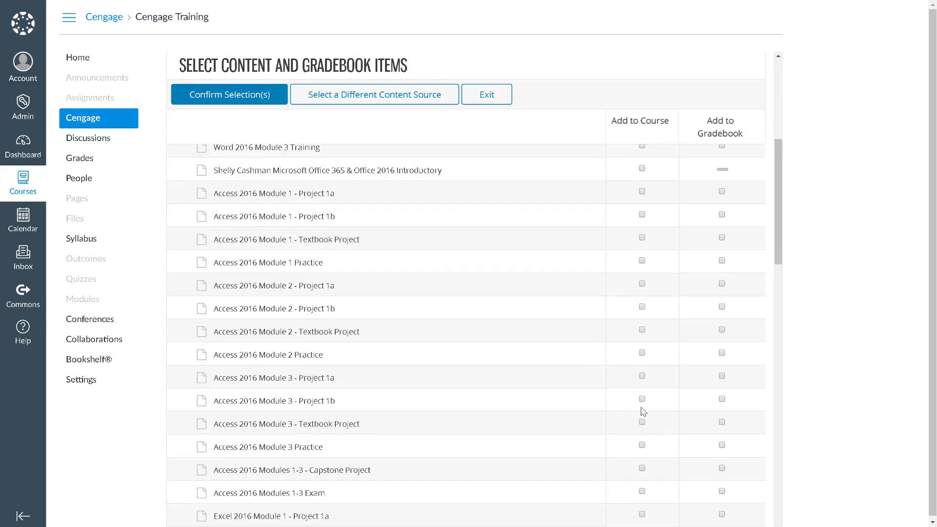
{"action": "scroll", "coordinate": [642, 411], "scroll_direction": "down", "scroll_amount": 4}
{"action": "scroll", "coordinate": [643, 412], "scroll_direction": "down", "scroll_amount": 4}
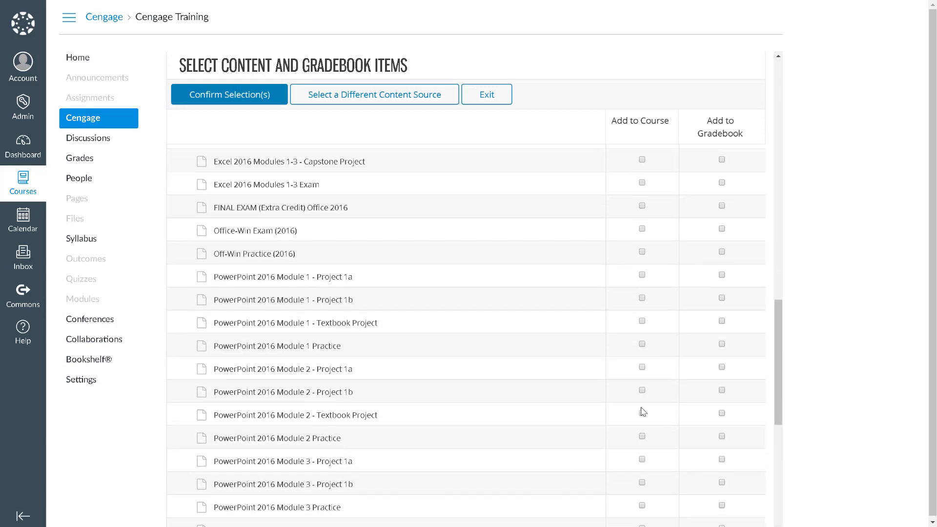
{"action": "scroll", "coordinate": [642, 411], "scroll_direction": "down", "scroll_amount": 2}
{"action": "scroll", "coordinate": [642, 412], "scroll_direction": "down", "scroll_amount": 3}
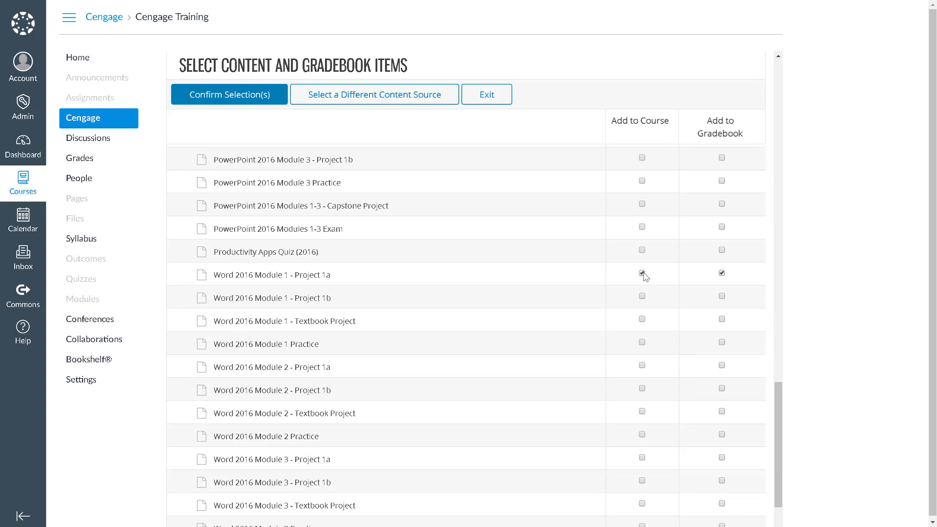
{"action": "scroll", "coordinate": [644, 276], "scroll_direction": "down", "scroll_amount": 1}
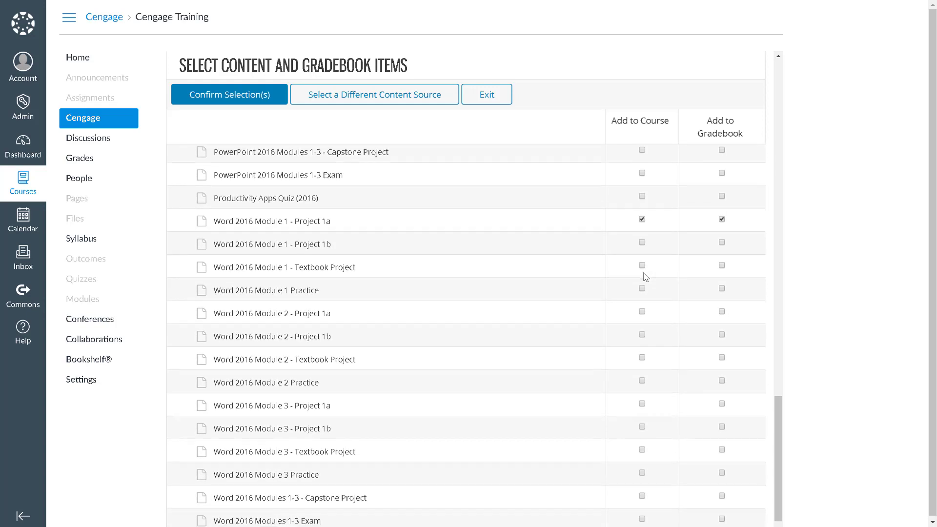
{"action": "scroll", "coordinate": [645, 277], "scroll_direction": "down", "scroll_amount": 1}
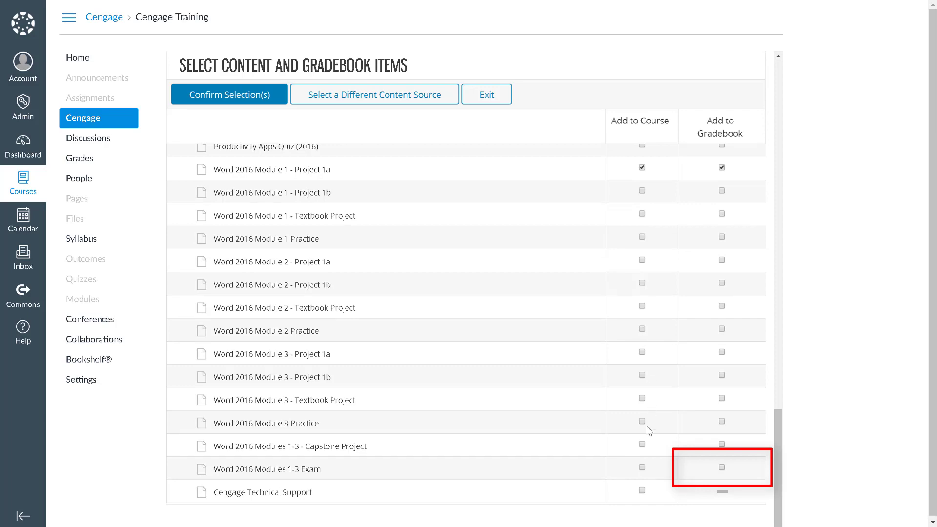
{"action": "left_click", "coordinate": [643, 468]}
{"action": "scroll", "coordinate": [643, 468], "scroll_direction": "up", "scroll_amount": 5}
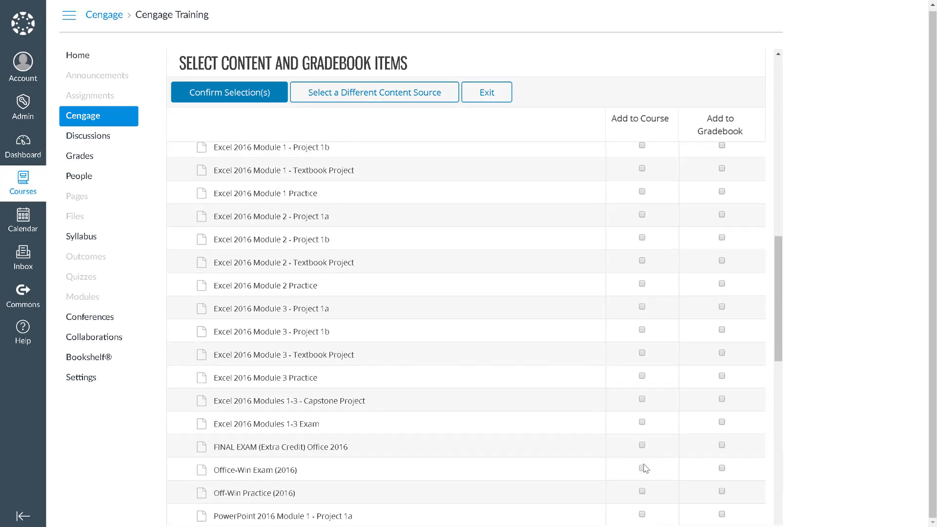
{"action": "scroll", "coordinate": [645, 468], "scroll_direction": "up", "scroll_amount": 5}
{"action": "scroll", "coordinate": [646, 469], "scroll_direction": "up", "scroll_amount": 5}
{"action": "scroll", "coordinate": [644, 469], "scroll_direction": "up", "scroll_amount": 1}
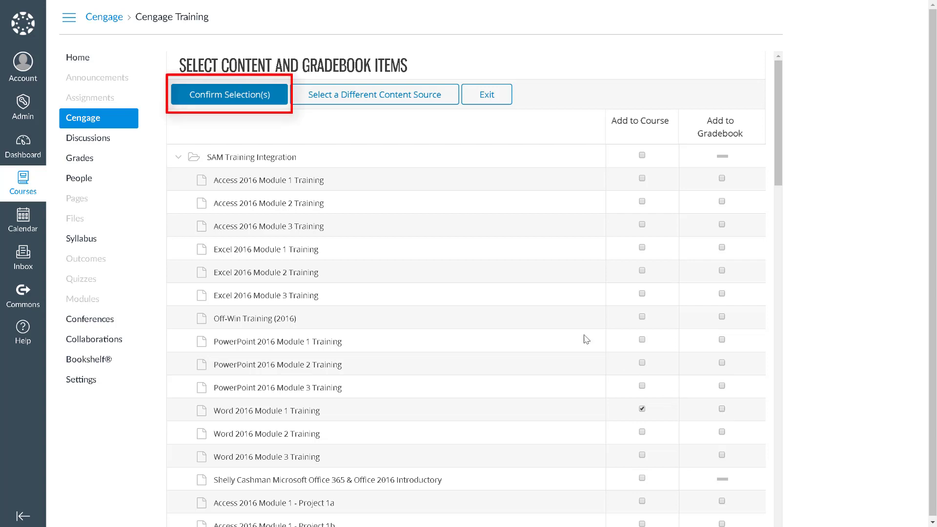
Step: Confirm and save the selected Word 2016 training, Project 1a and Exam into the course
{"action": "left_click", "coordinate": [258, 102]}
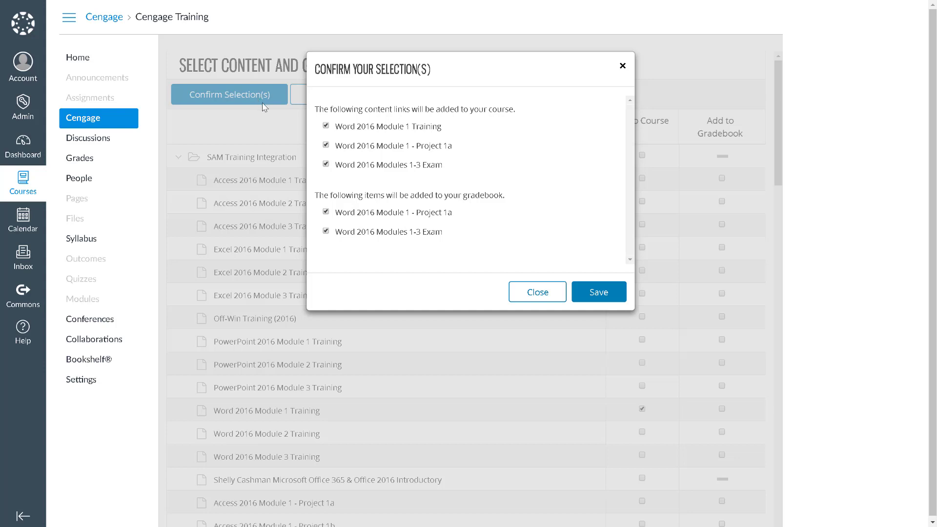
{"action": "left_click", "coordinate": [584, 294]}
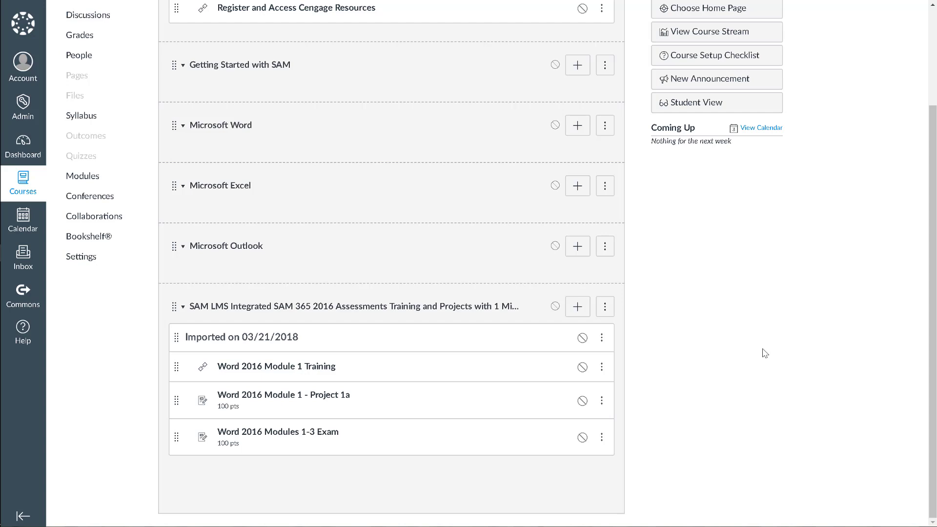
Step: Move Word 2016 Module 1 Training into the Microsoft Word module and publish the module
{"action": "left_click", "coordinate": [86, 180]}
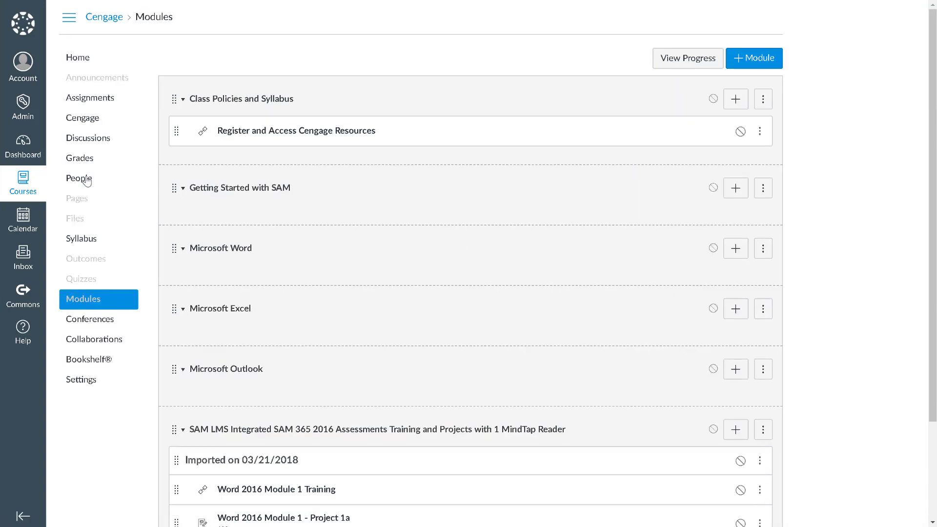
{"action": "scroll", "coordinate": [87, 181], "scroll_direction": "down", "scroll_amount": 3}
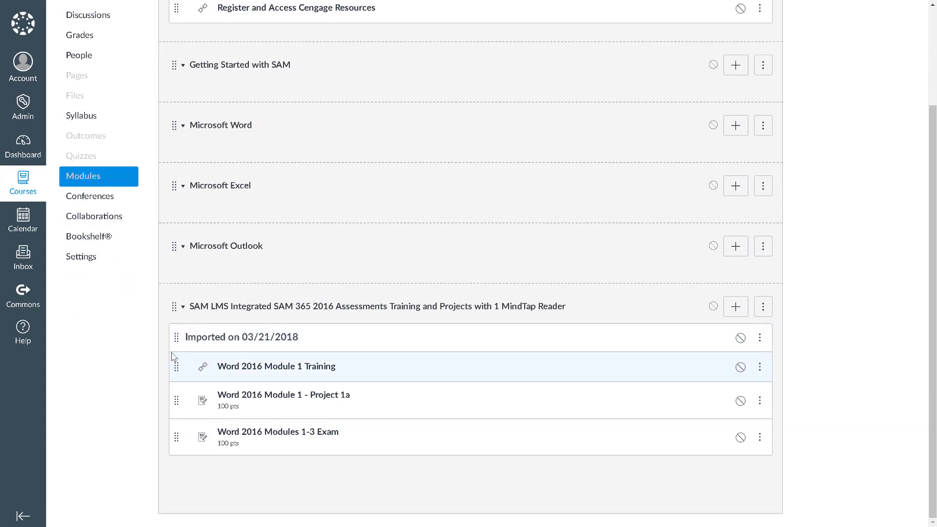
{"action": "left_click_drag", "start_coordinate": [173, 357], "coordinate": [176, 155]}
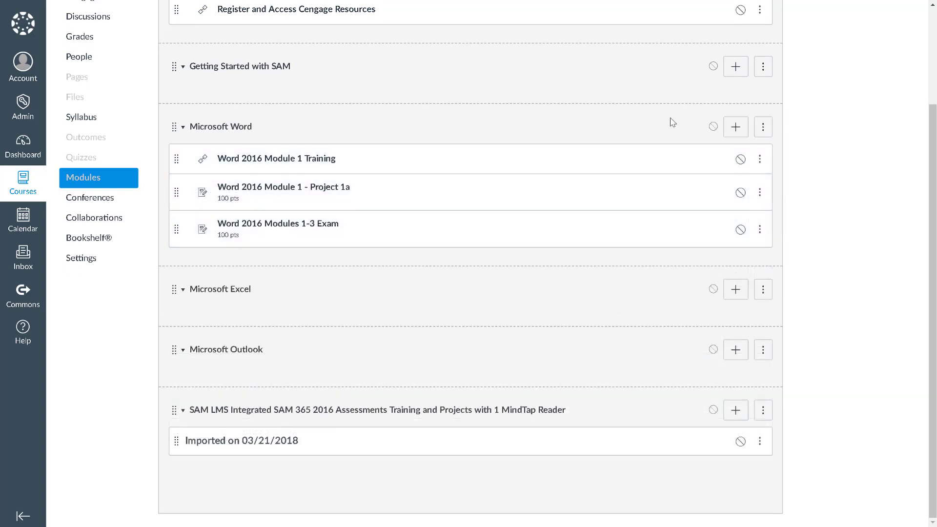
{"action": "left_click", "coordinate": [712, 127]}
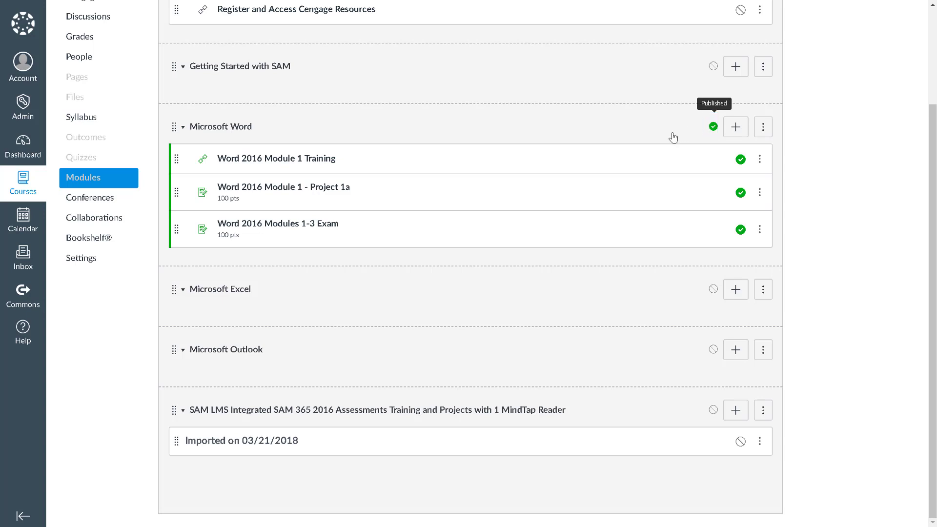
{"action": "left_click", "coordinate": [313, 226]}
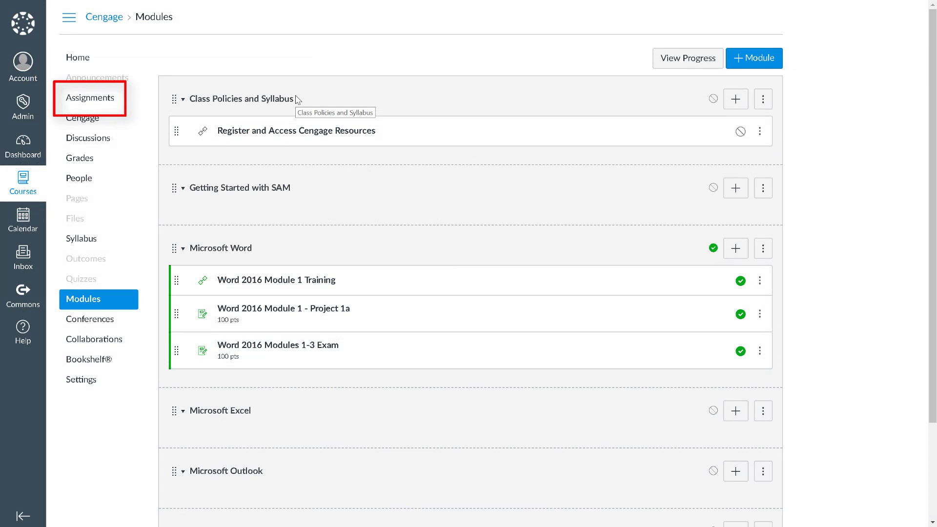
Step: Check that Project 1a and the Modules 1-3 Exam are assignments, then view Grades
{"action": "left_click", "coordinate": [103, 106]}
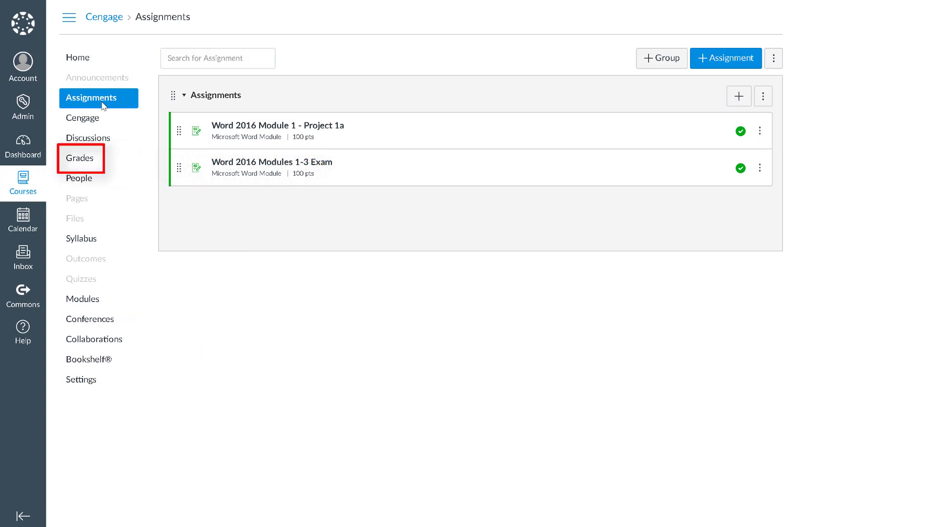
{"action": "left_click", "coordinate": [101, 160]}
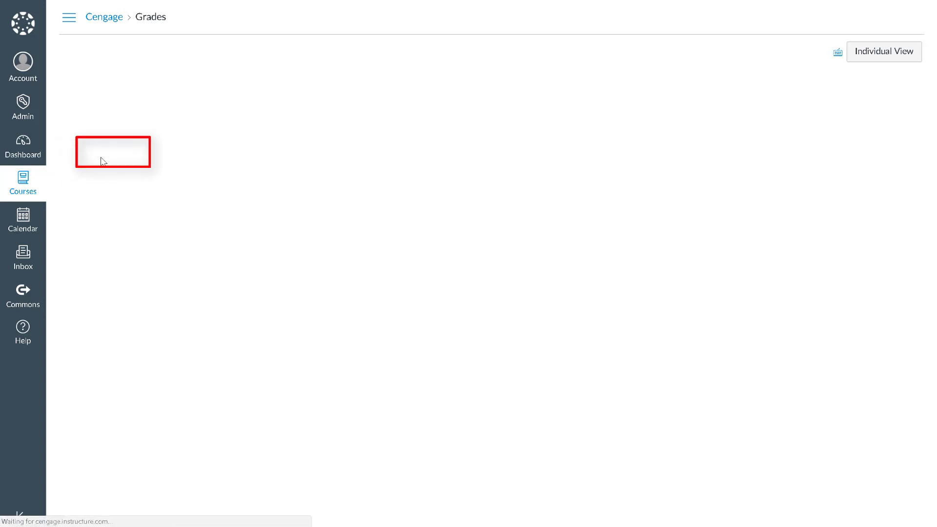